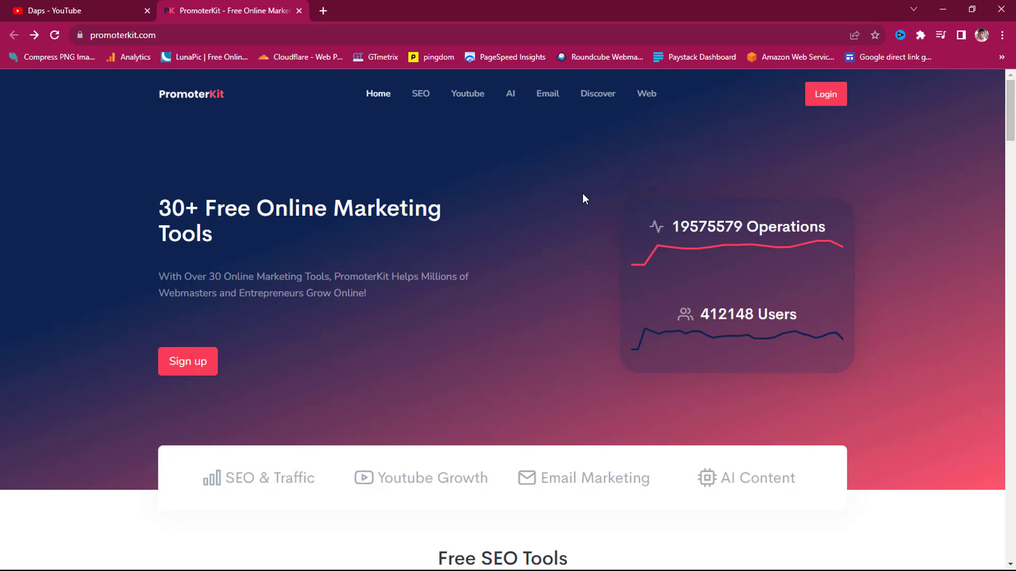
# Browse past the SEO tools, then jump to the Youtube section from the top navigation
pyautogui.scroll(-7, 415, 144)
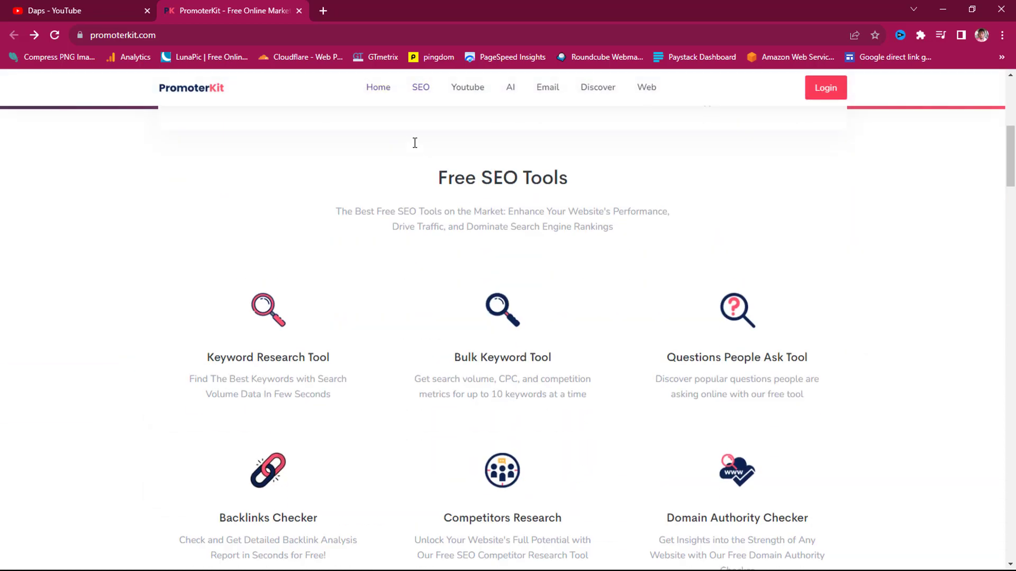
pyautogui.scroll(-4, 646, 204)
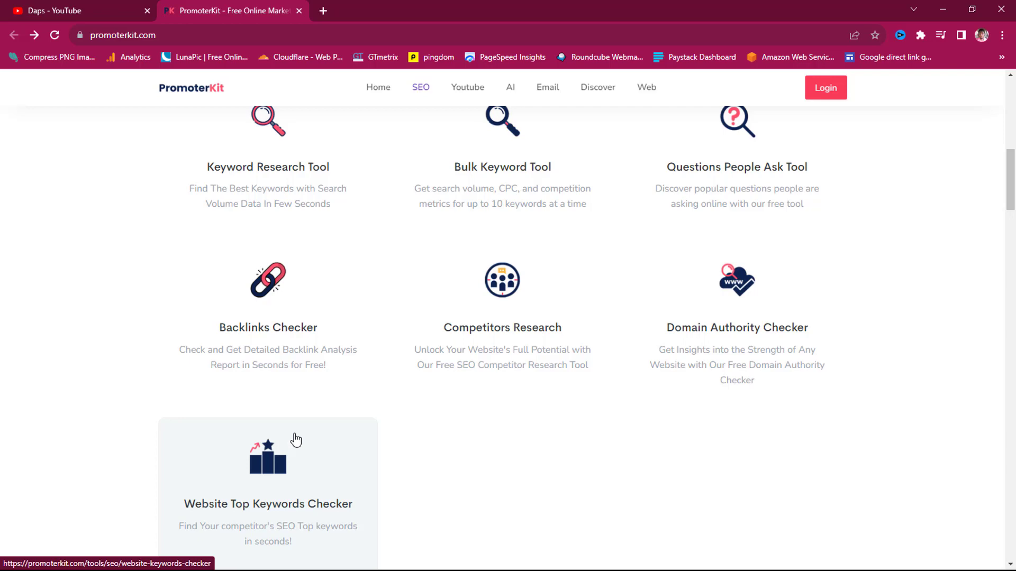
pyautogui.scroll(10, 249, 392)
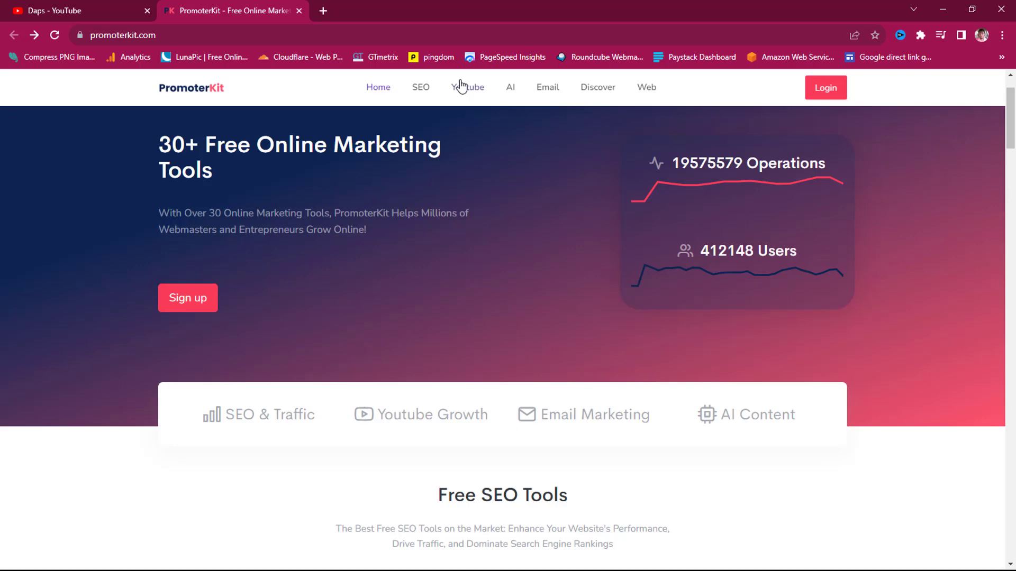
pyautogui.click(466, 87)
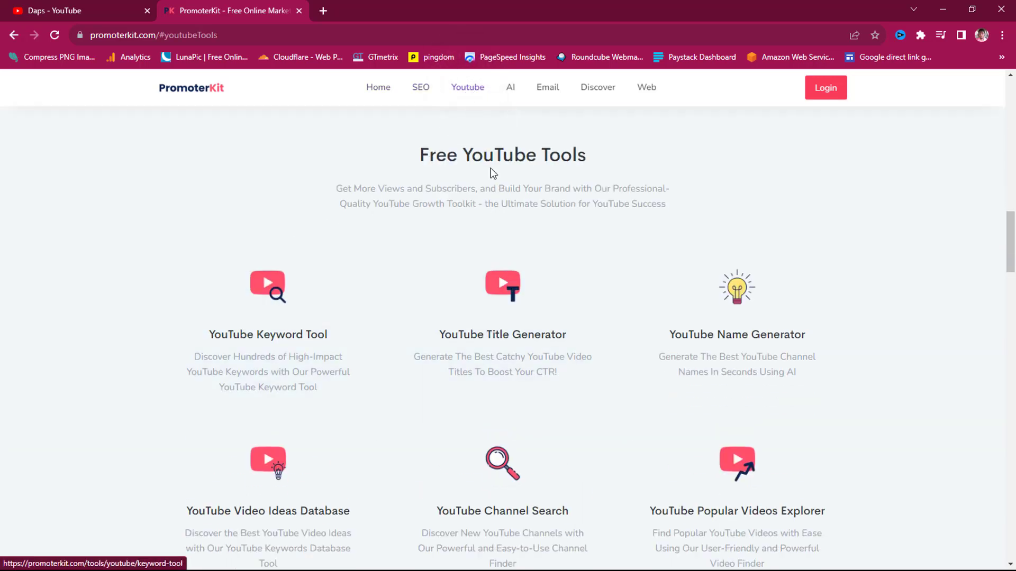
pyautogui.scroll(-10, 857, 259)
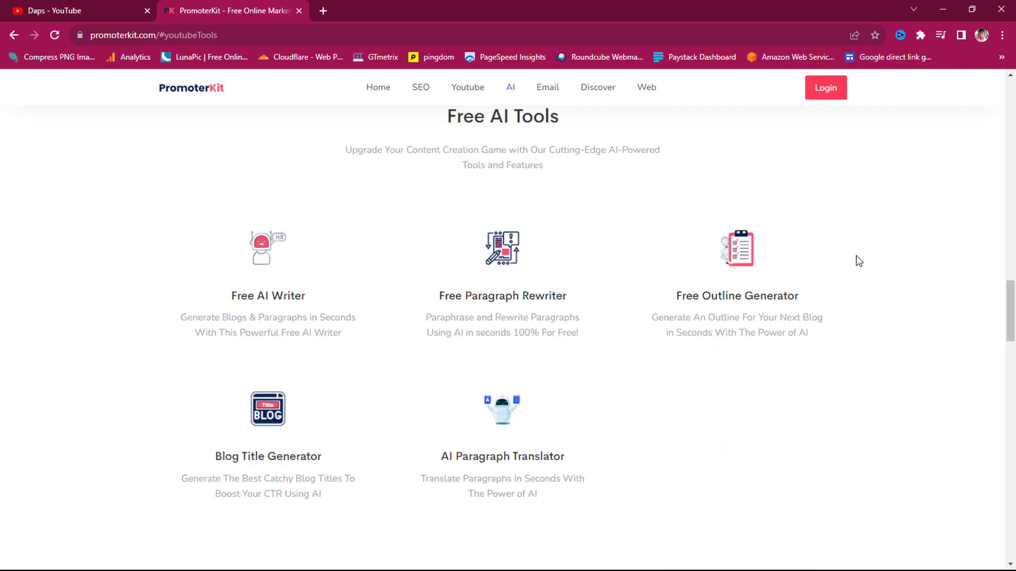
pyautogui.scroll(8, 856, 255)
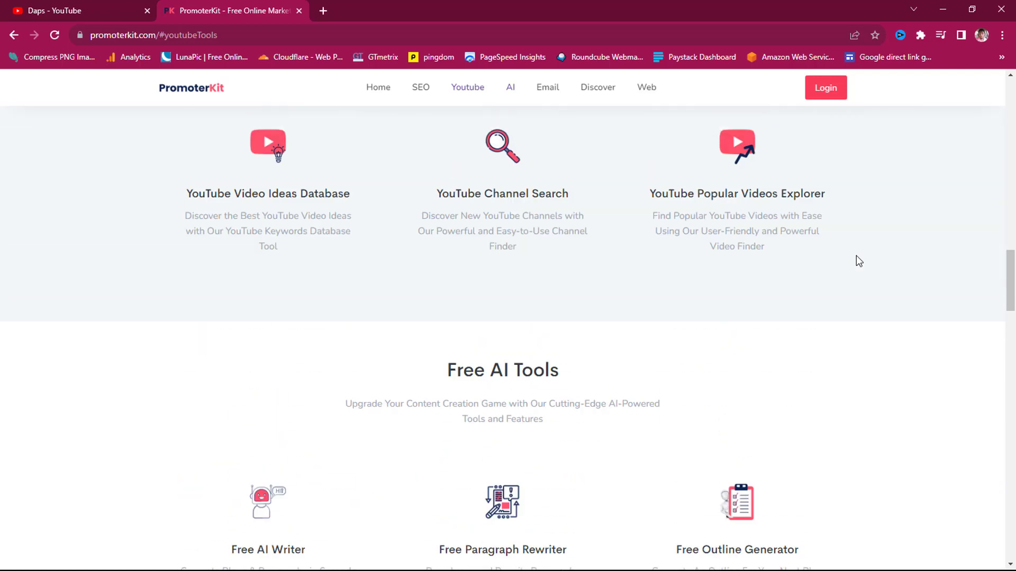
pyautogui.scroll(1, 856, 259)
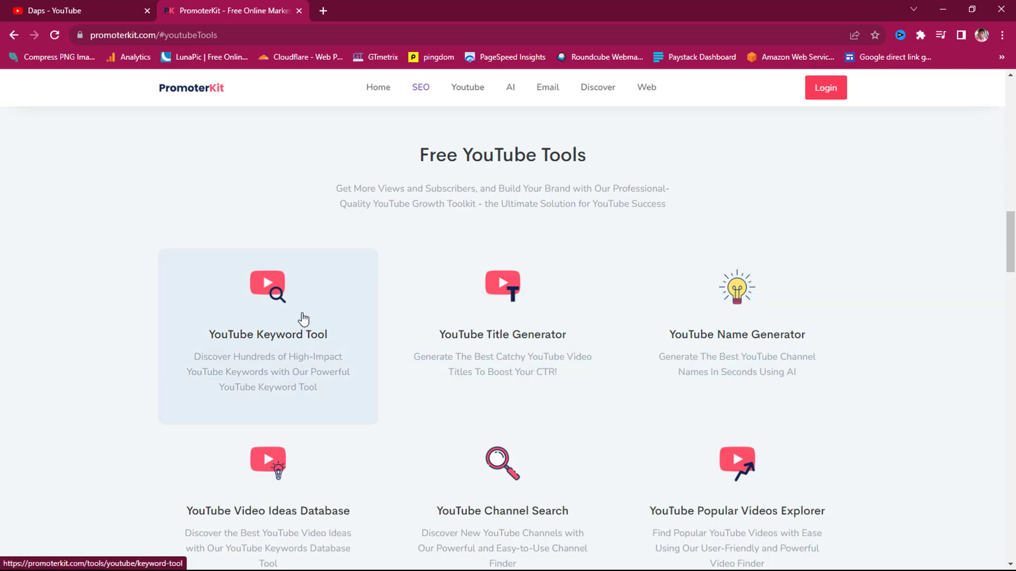
# Open the YouTube Keyword Tool from its card
pyautogui.click(304, 319)
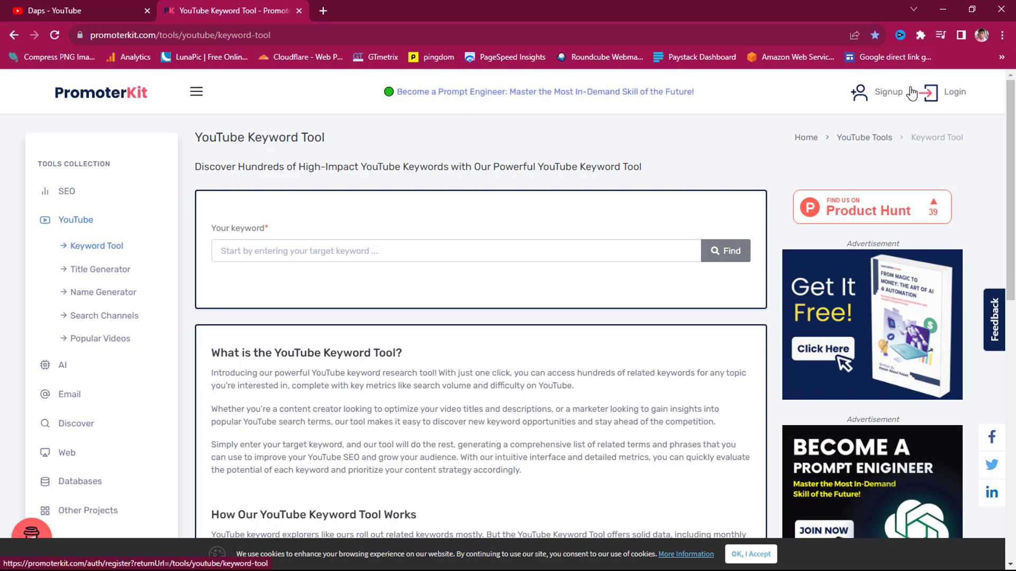
# Log in with the browser's saved account details and return to the keyword tool
pyautogui.click(956, 95)
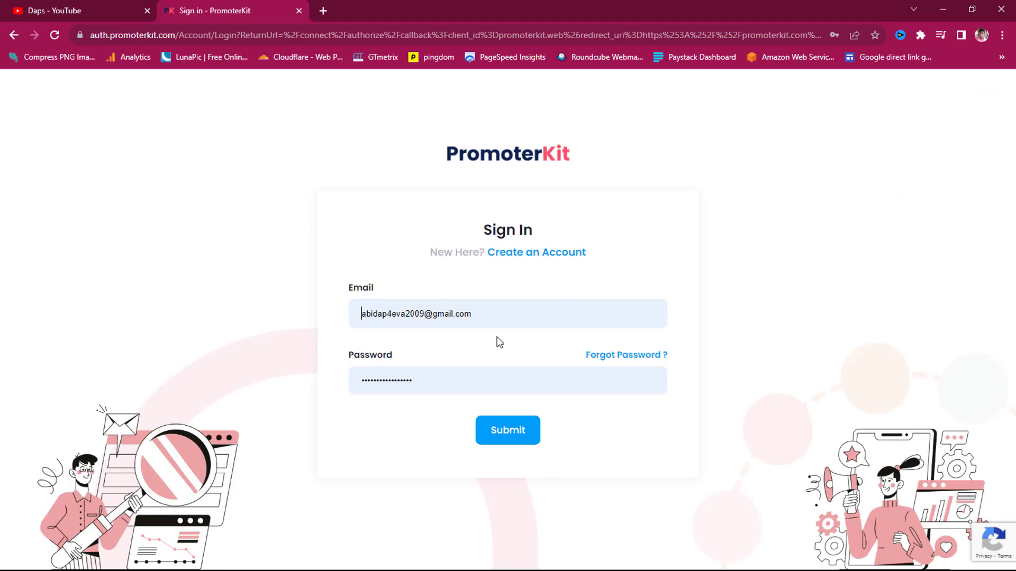
pyautogui.click(497, 431)
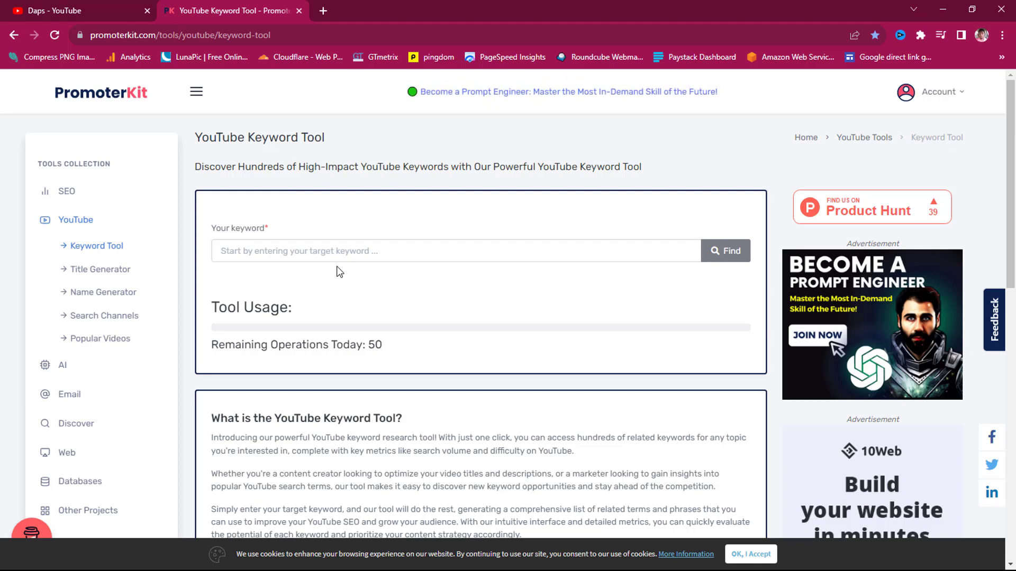
# Open vidIQ's keyword research page in a new Chrome tab via the 'vidi' address suggestion
pyautogui.click(323, 10)
pyautogui.click(317, 34)
pyautogui.write('v')
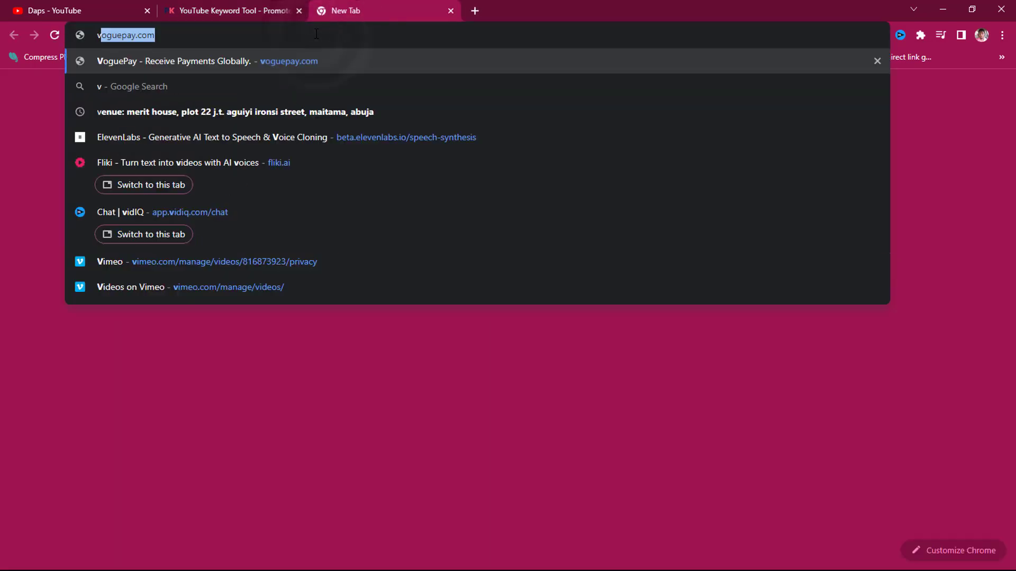
pyautogui.write('idi')
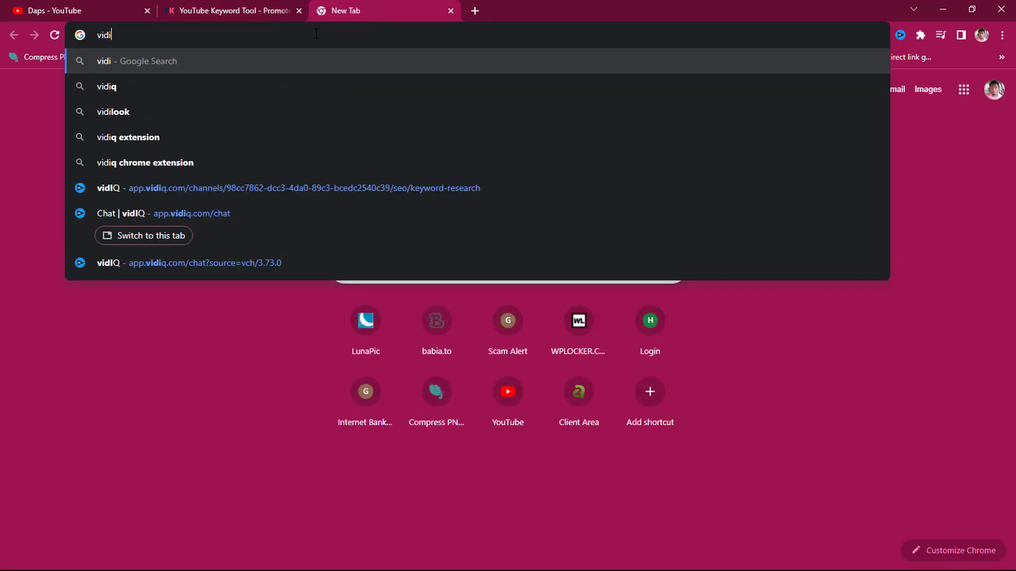
pyautogui.click(279, 188)
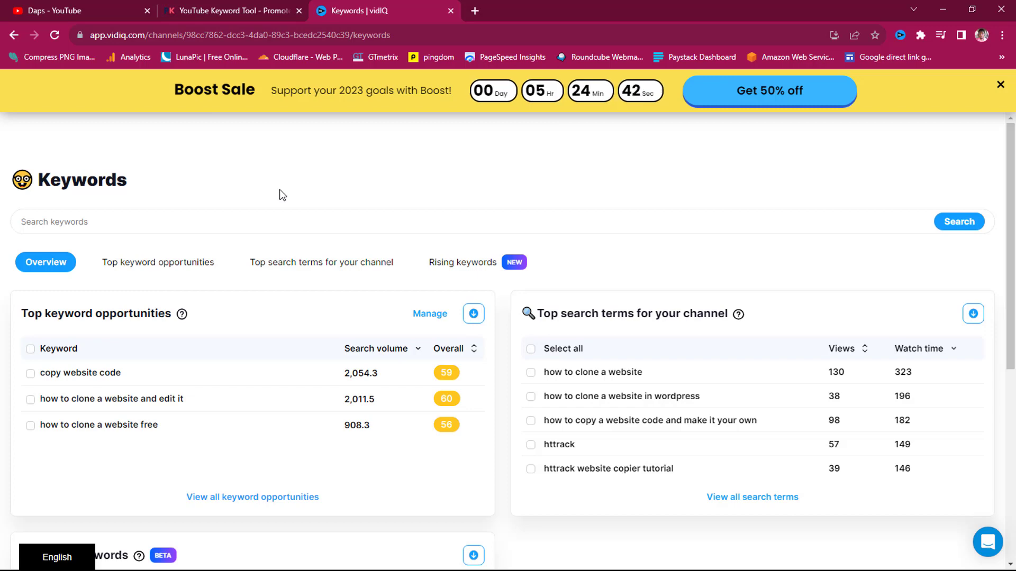
# Search vidIQ for 'how to design a website with ai' and review score 48, volume 3,748.1, competition 49.13
pyautogui.click(188, 225)
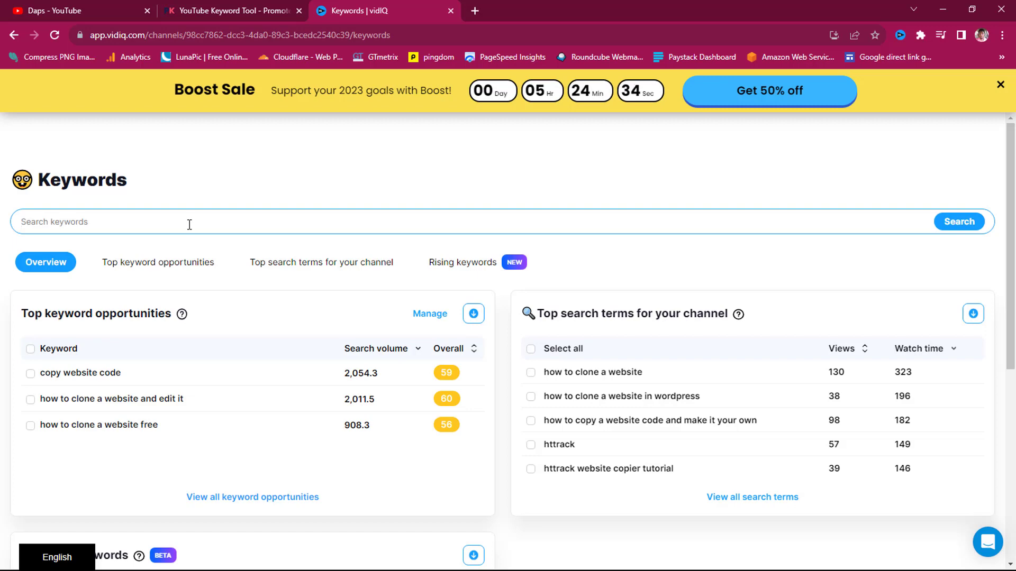
pyautogui.write('how to')
pyautogui.write('design')
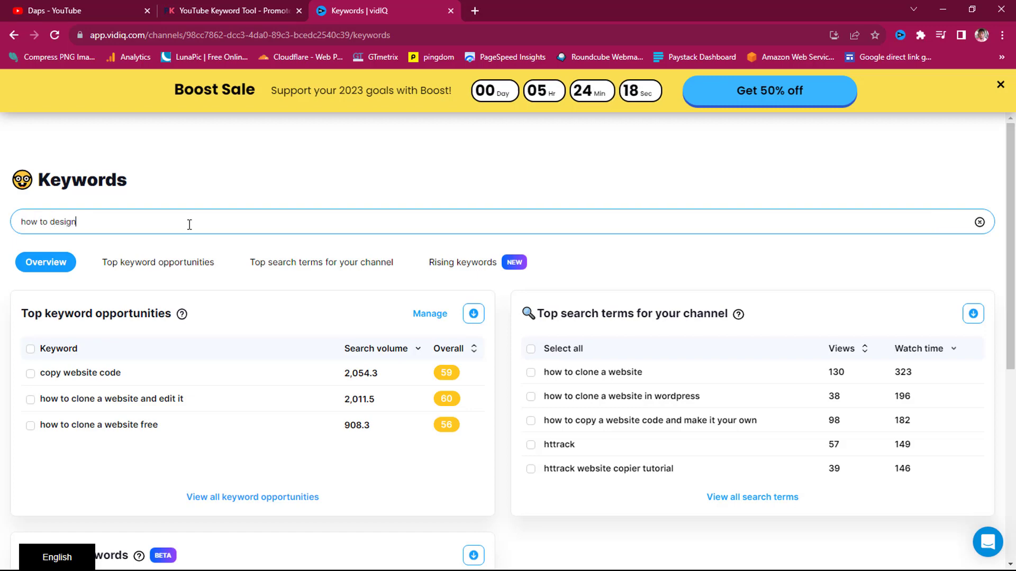
pyautogui.write('a website ')
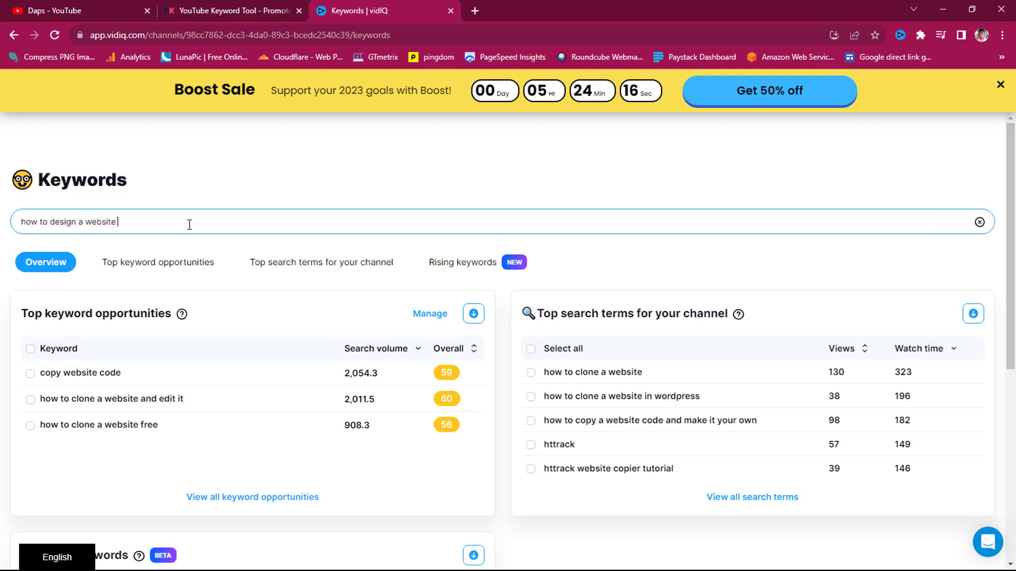
pyautogui.write('with ai')
pyautogui.press('Return')
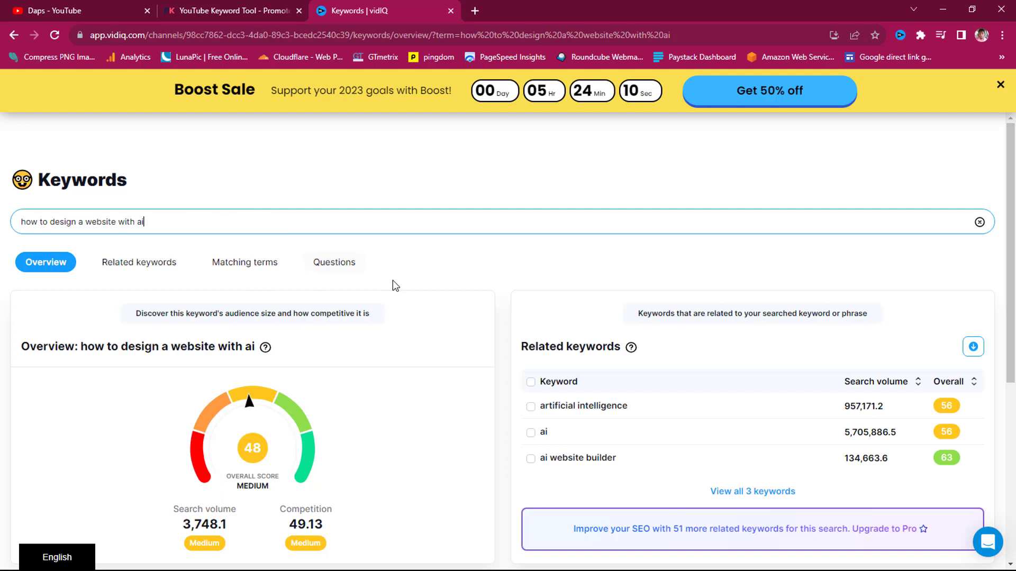
pyautogui.scroll(-1, 393, 280)
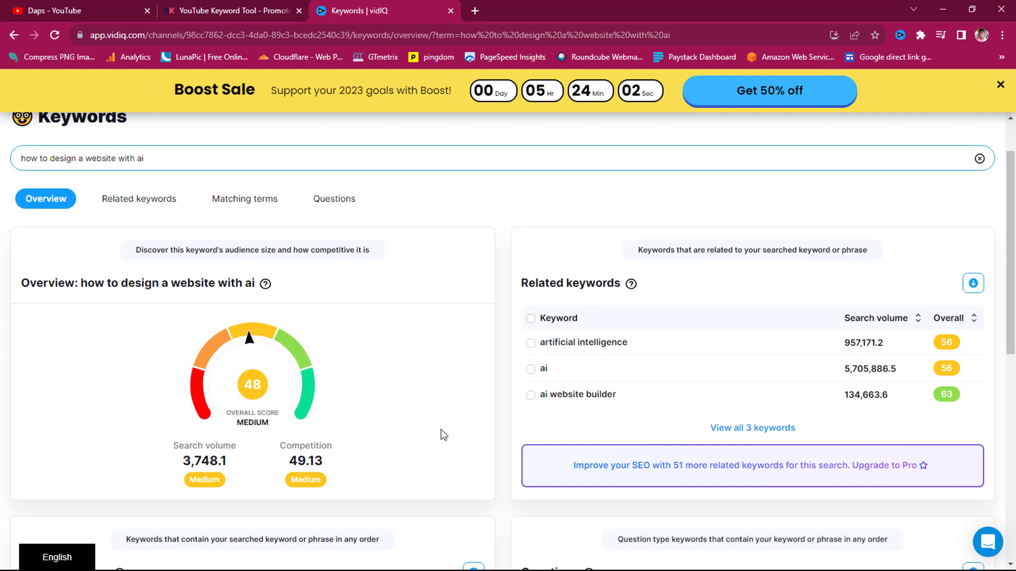
pyautogui.scroll(-2, 440, 430)
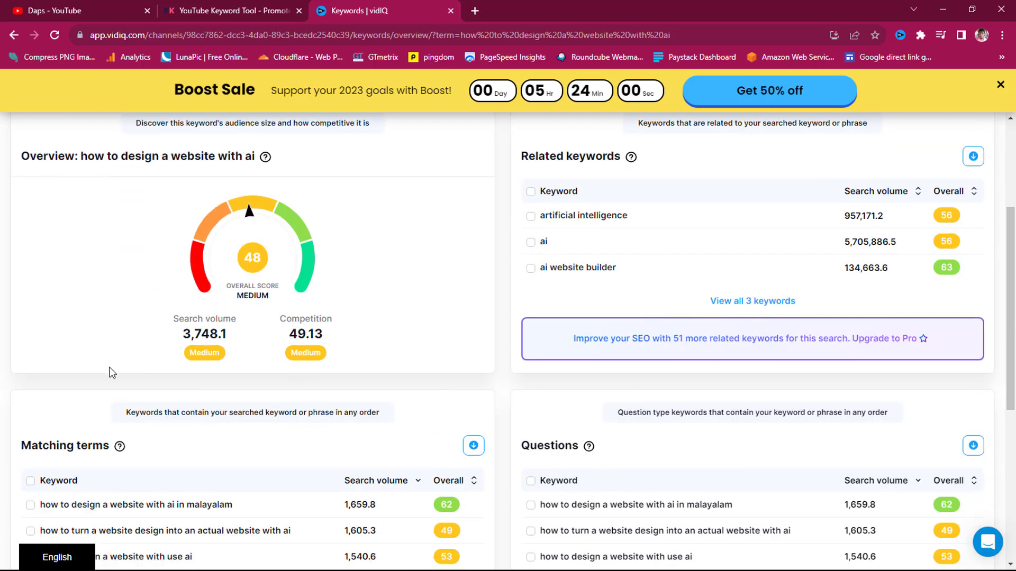
pyautogui.scroll(-3, 354, 373)
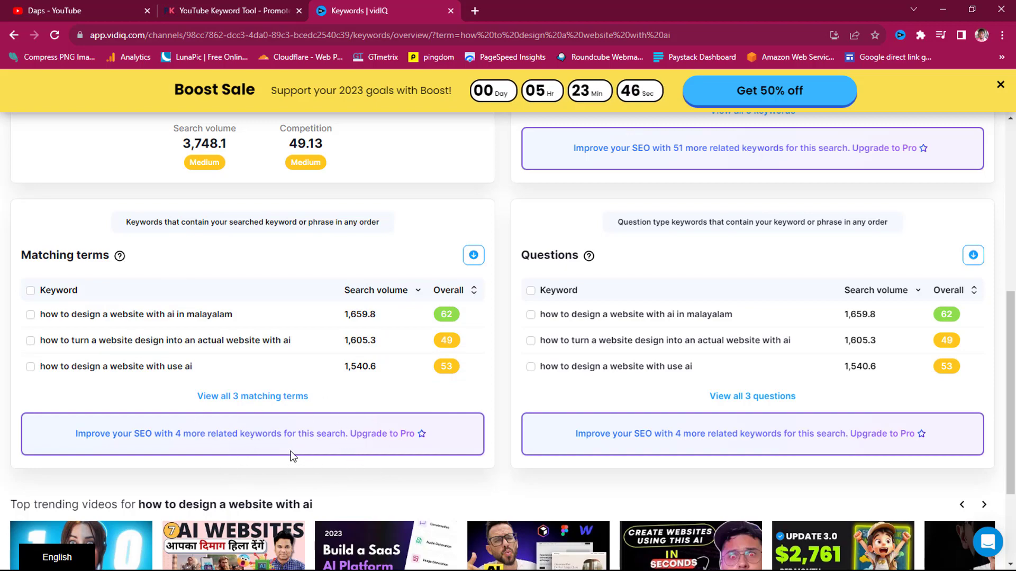
pyautogui.scroll(7, 292, 455)
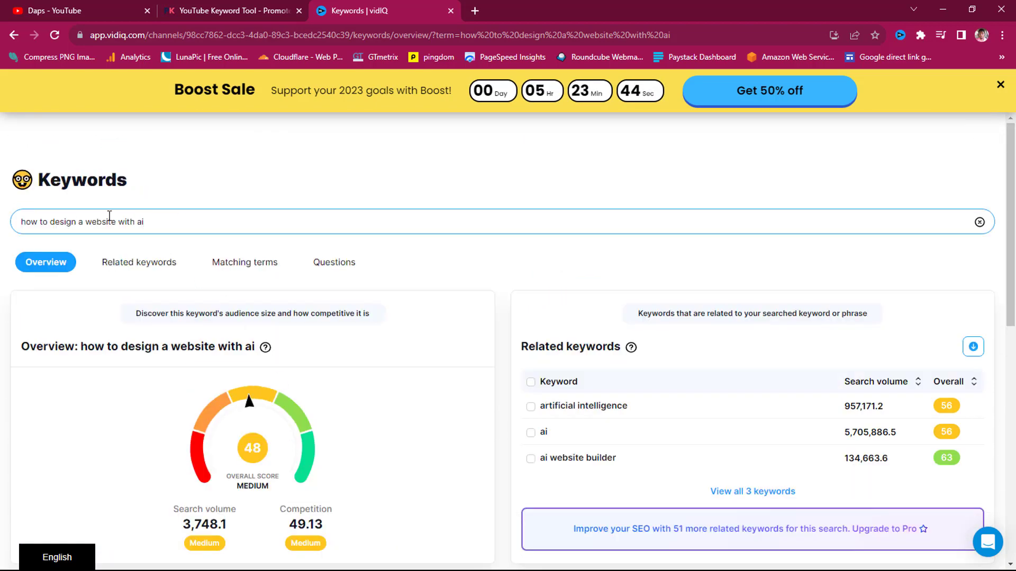
# Copy the phrase 'how to design a website with ai' from the search box
pyautogui.tripleClick(109, 216)
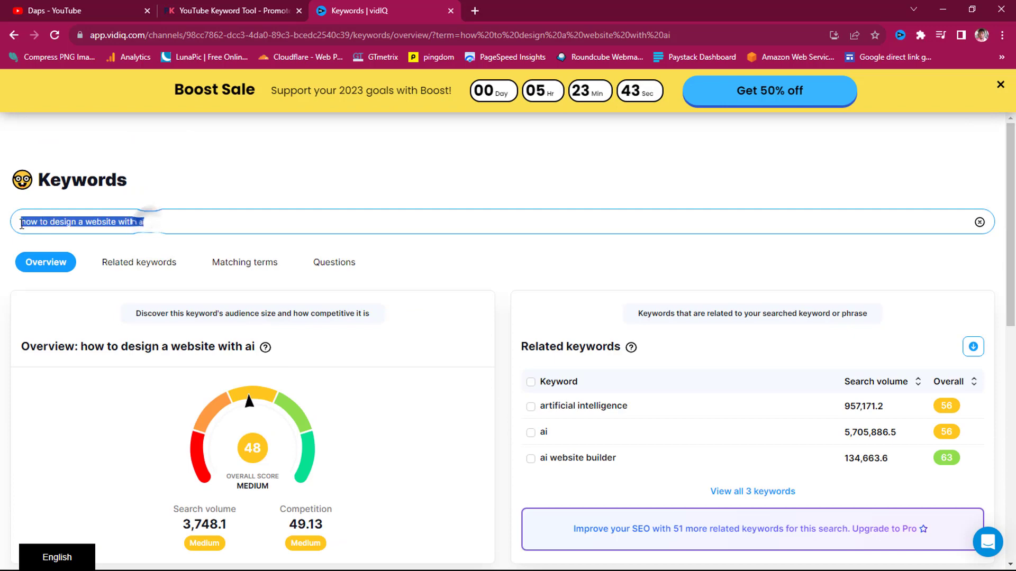
pyautogui.rightClick(52, 220)
pyautogui.click(61, 267)
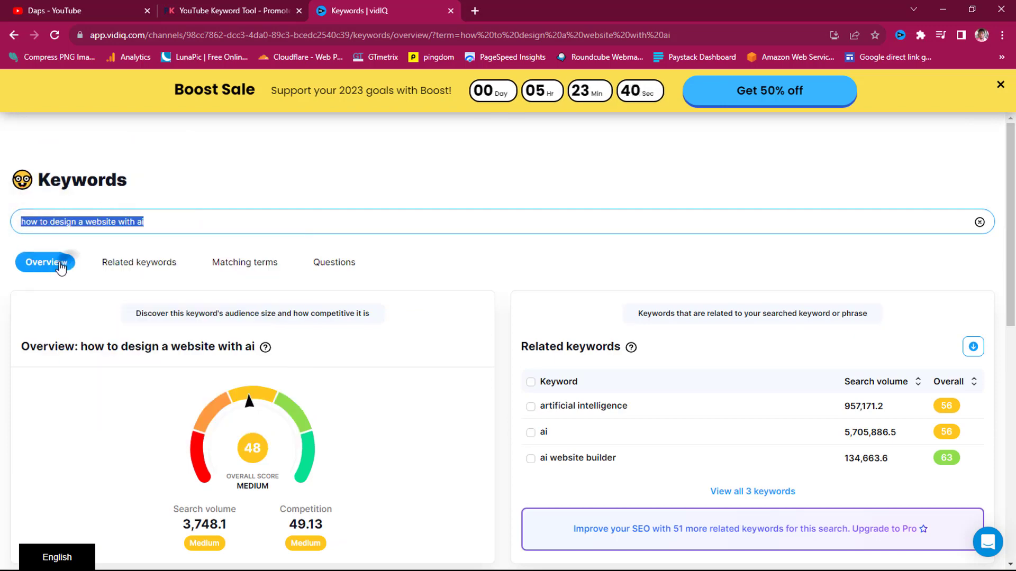
# Paste the copied phrase into PromoterKit's Keyword Tool and look up its metrics
pyautogui.click(225, 12)
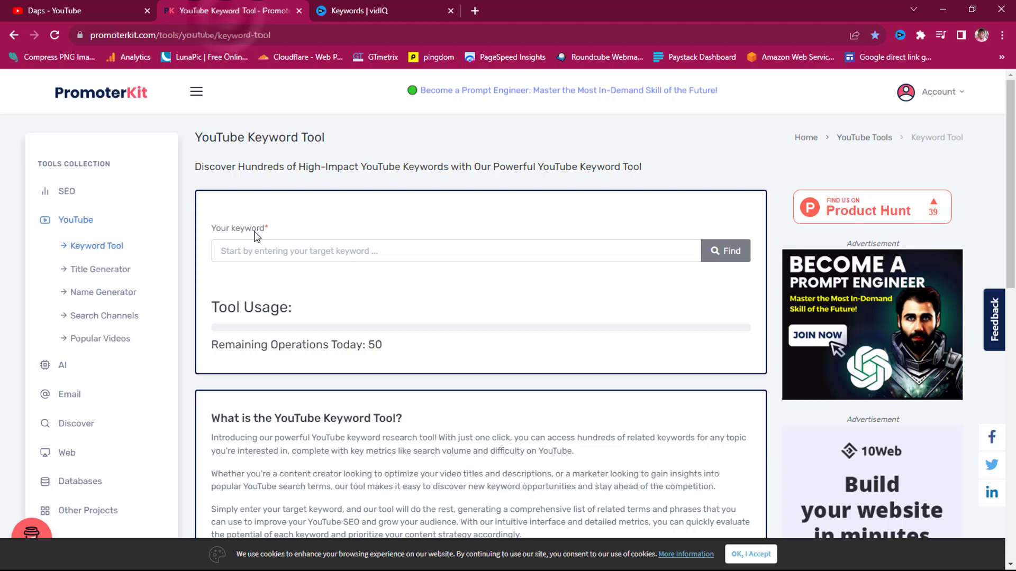
pyautogui.click(252, 251)
pyautogui.hotkey('ctrl', 'v')
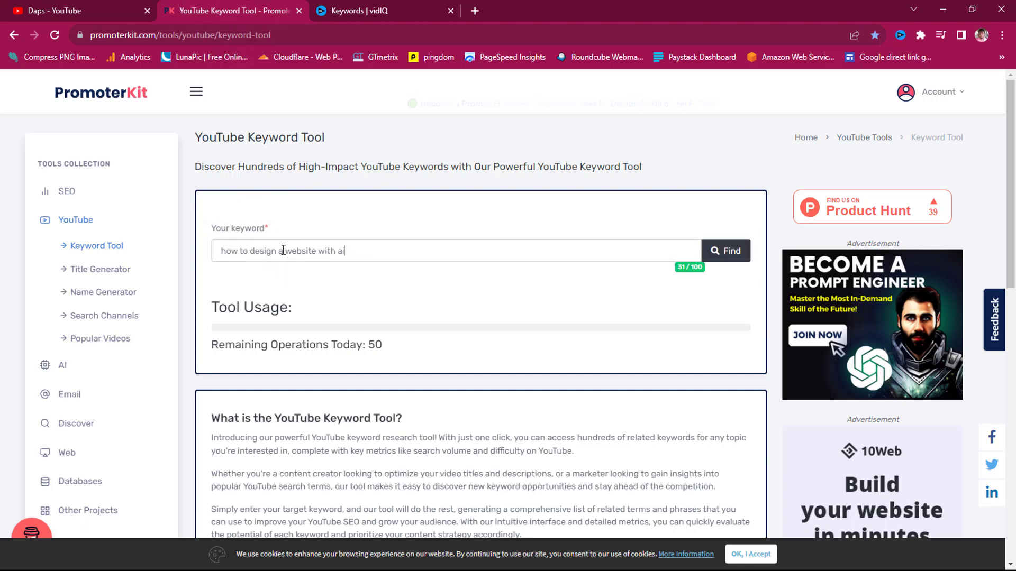
pyautogui.click(733, 258)
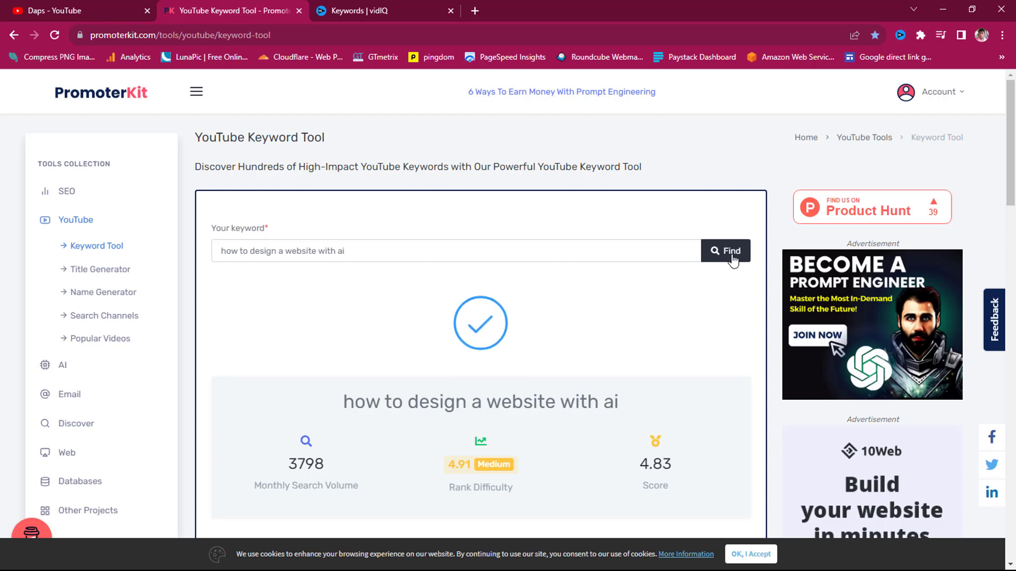
# Review PromoterKit's 3798 volume, 4.91 Medium difficulty, score 4.83, then recheck vidIQ's overview
pyautogui.scroll(-2, 742, 307)
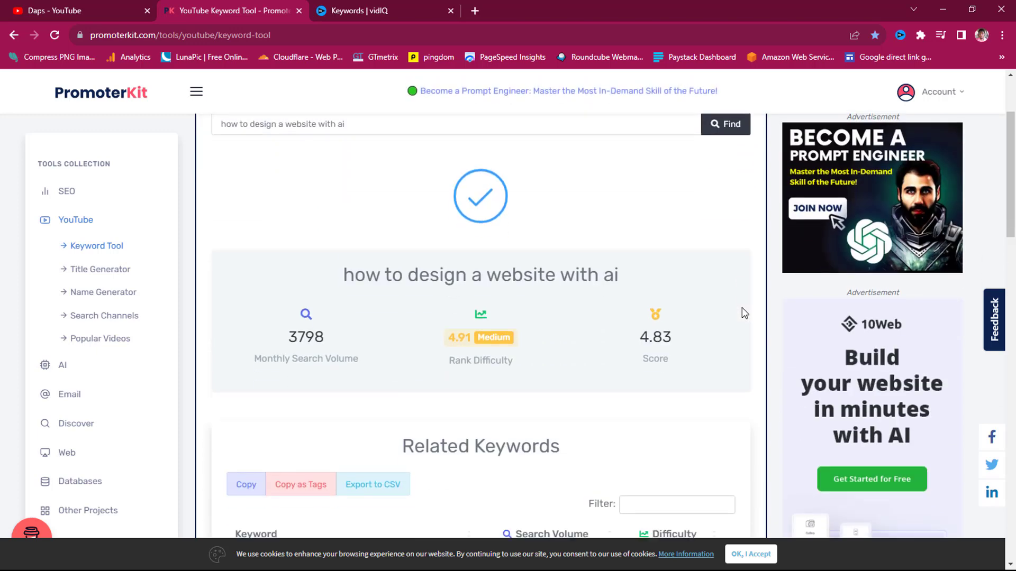
pyautogui.scroll(-1, 743, 308)
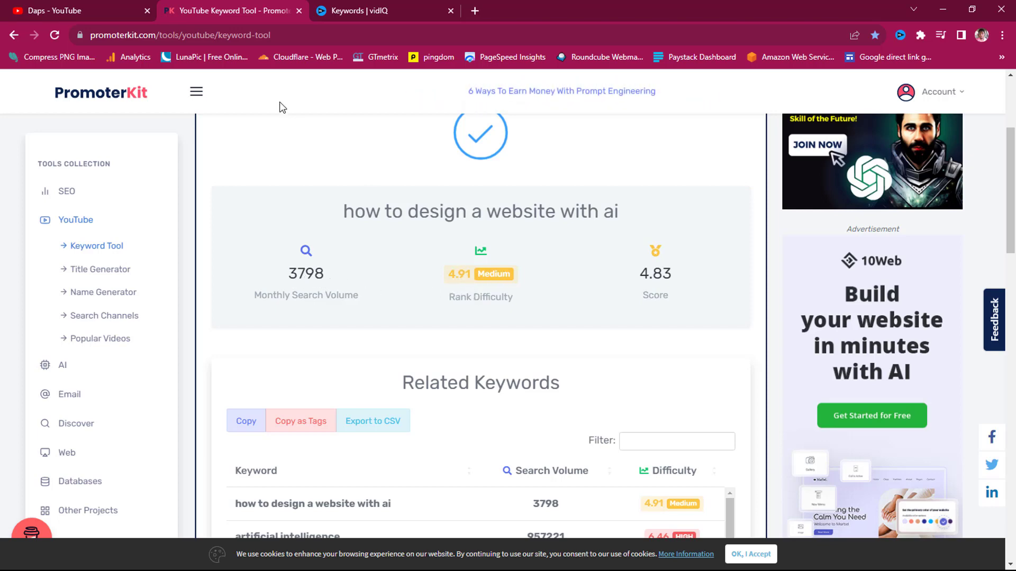
pyautogui.click(351, 10)
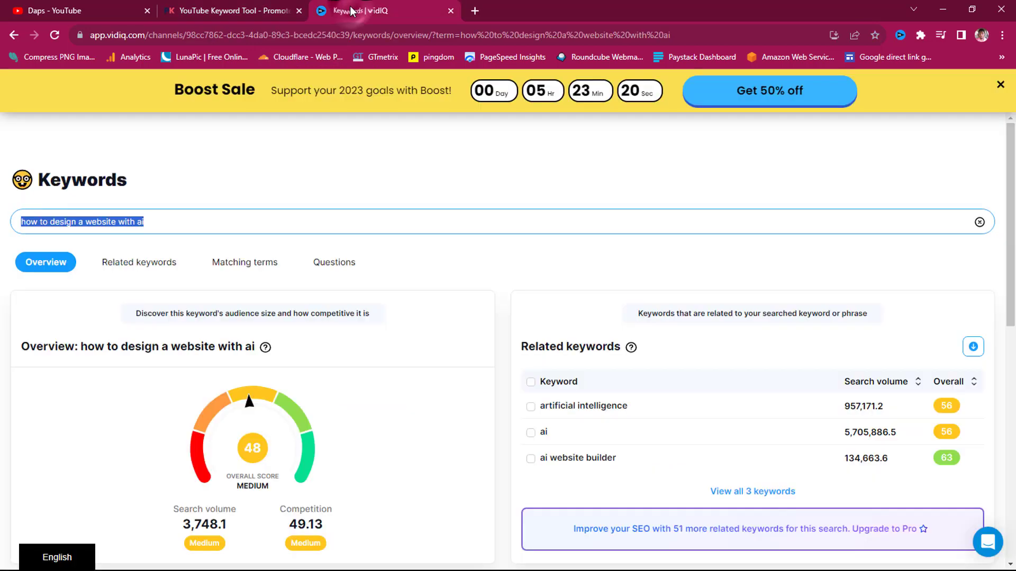
pyautogui.scroll(-2, 369, 410)
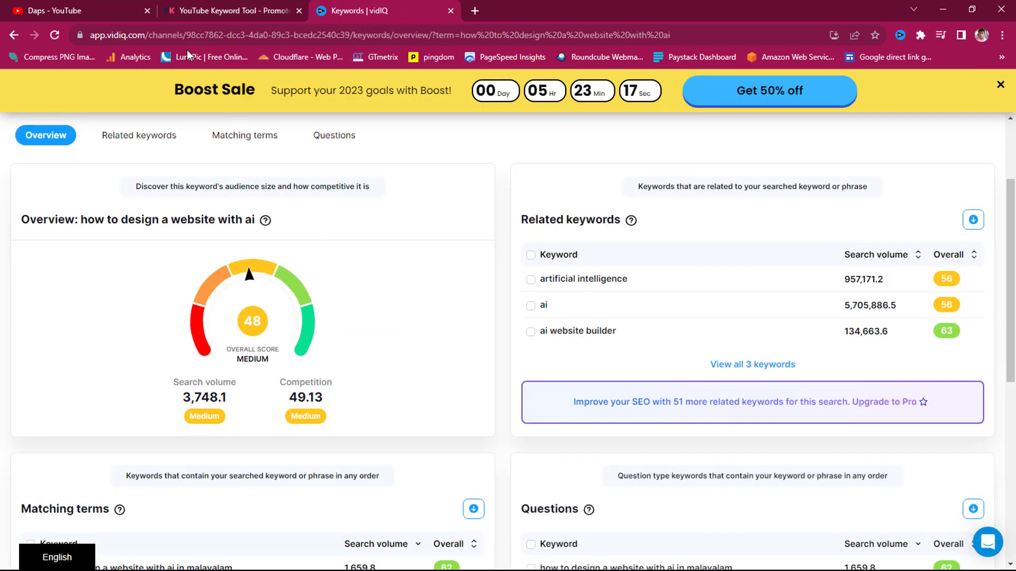
# Return to PromoterKit's results and scroll through all 55 related keywords to the table's end
pyautogui.click(227, 10)
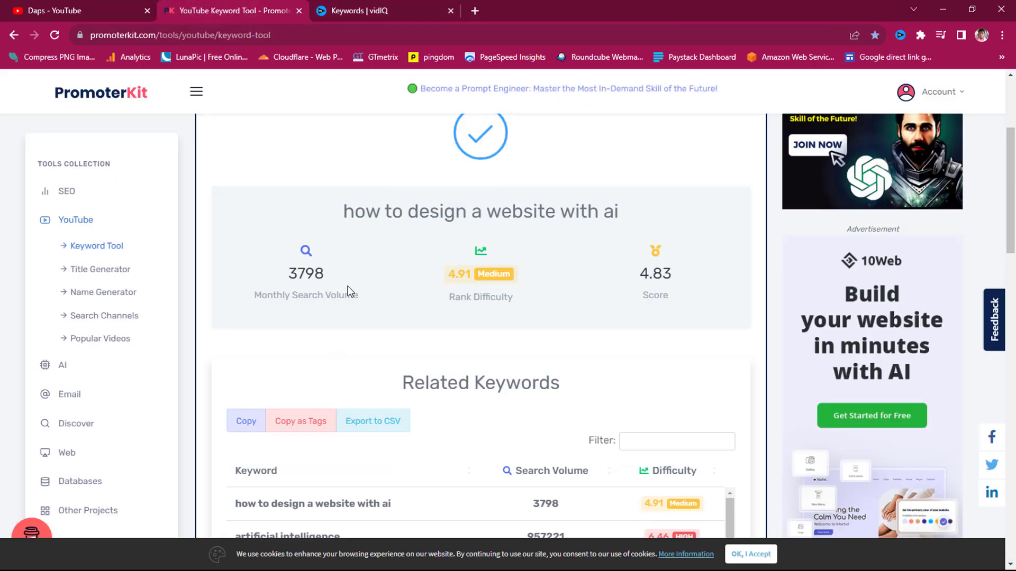
pyautogui.scroll(-2, 377, 357)
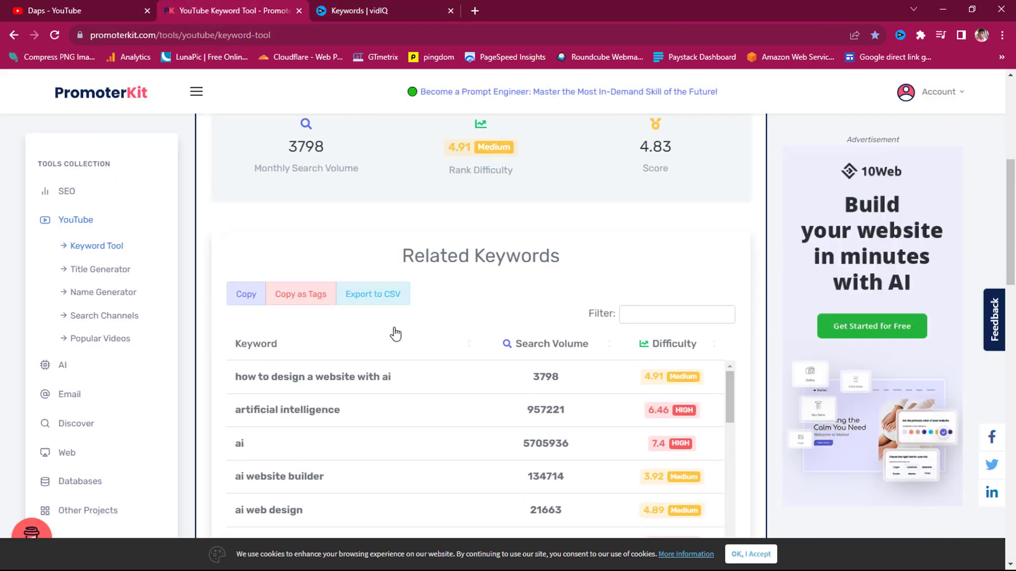
pyautogui.scroll(-1, 546, 287)
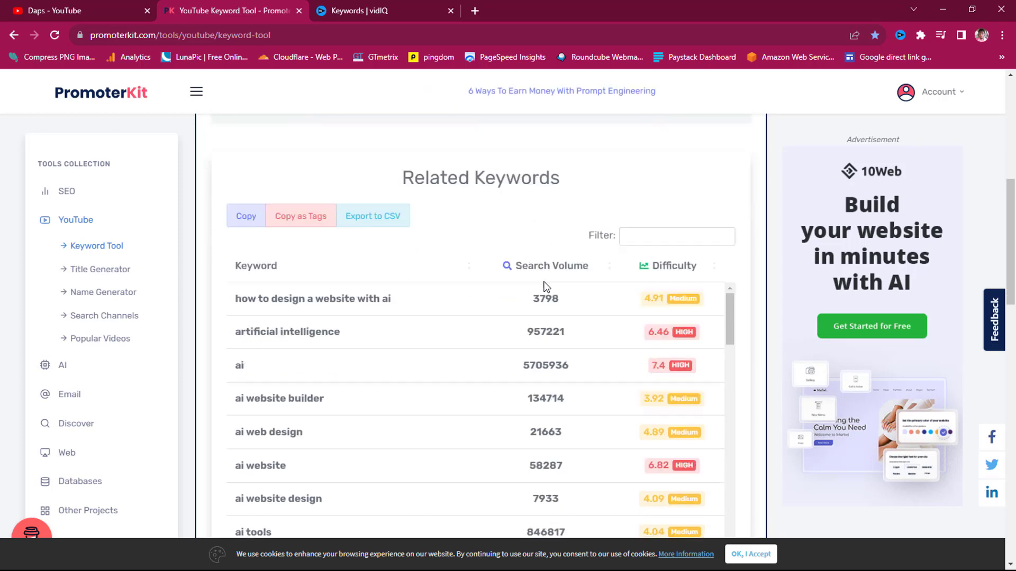
pyautogui.scroll(-6, 547, 288)
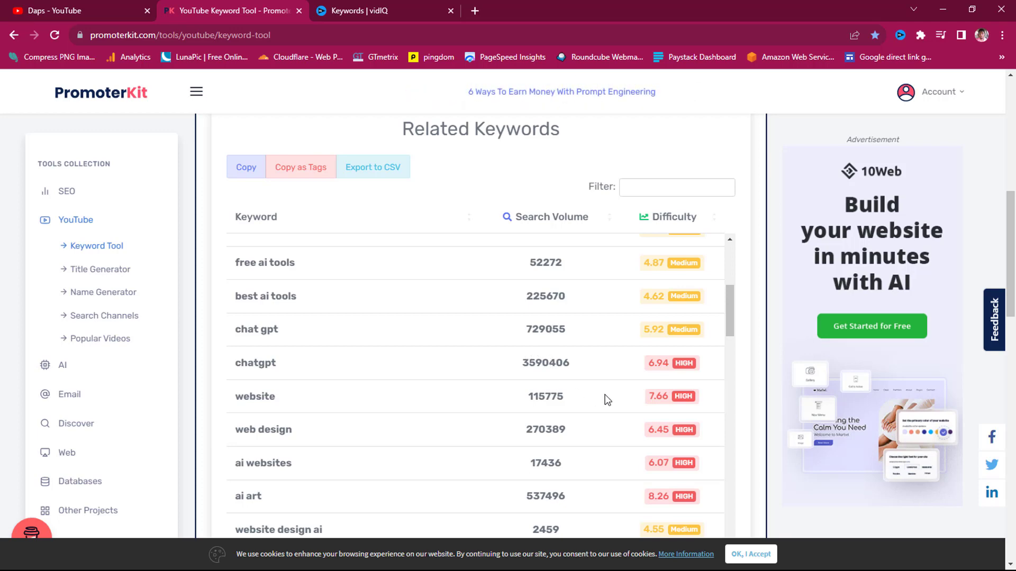
pyautogui.scroll(-2, 608, 400)
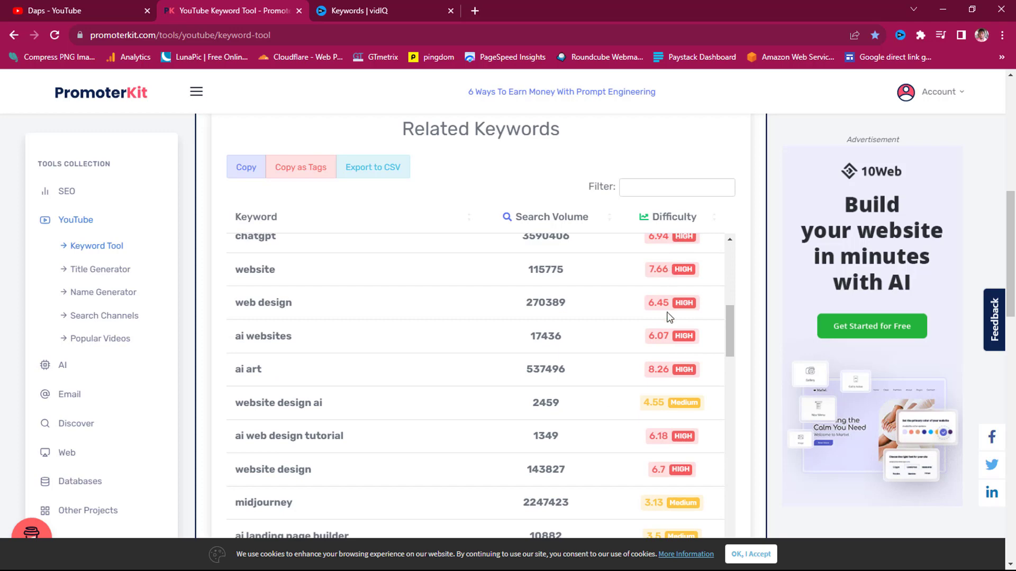
pyautogui.scroll(-3, 576, 419)
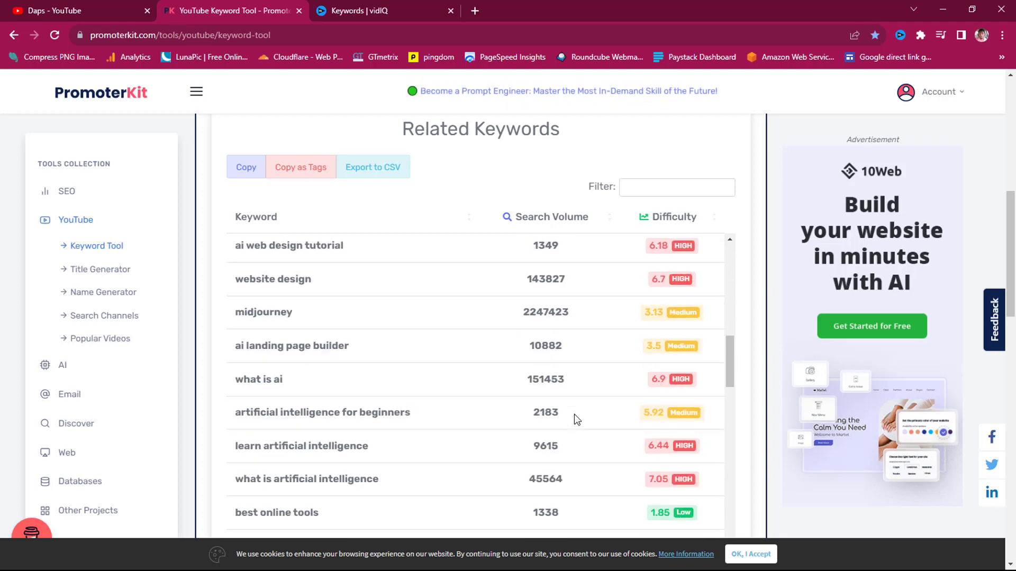
pyautogui.scroll(-5, 574, 418)
pyautogui.scroll(2, 528, 397)
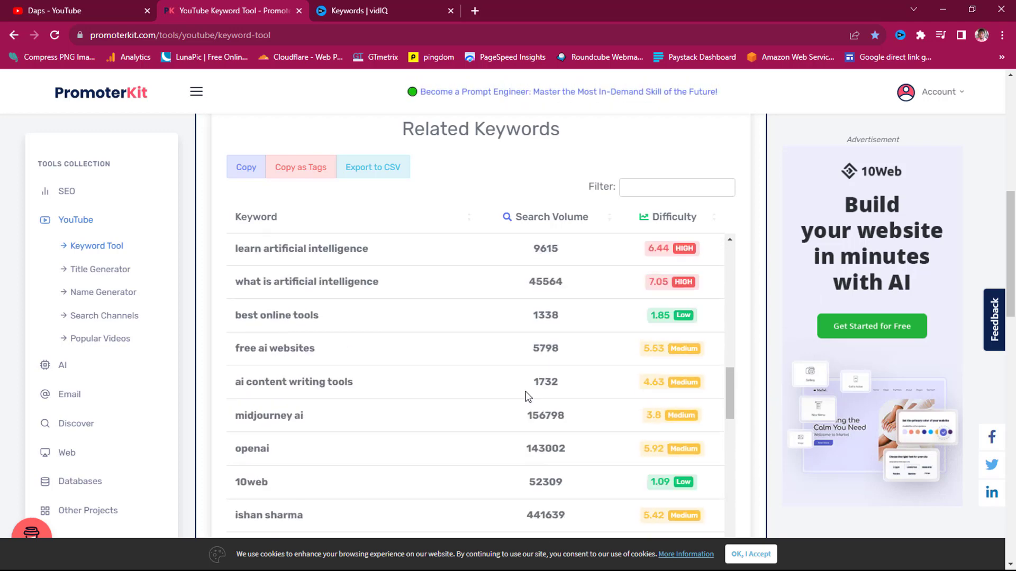
pyautogui.scroll(-6, 399, 362)
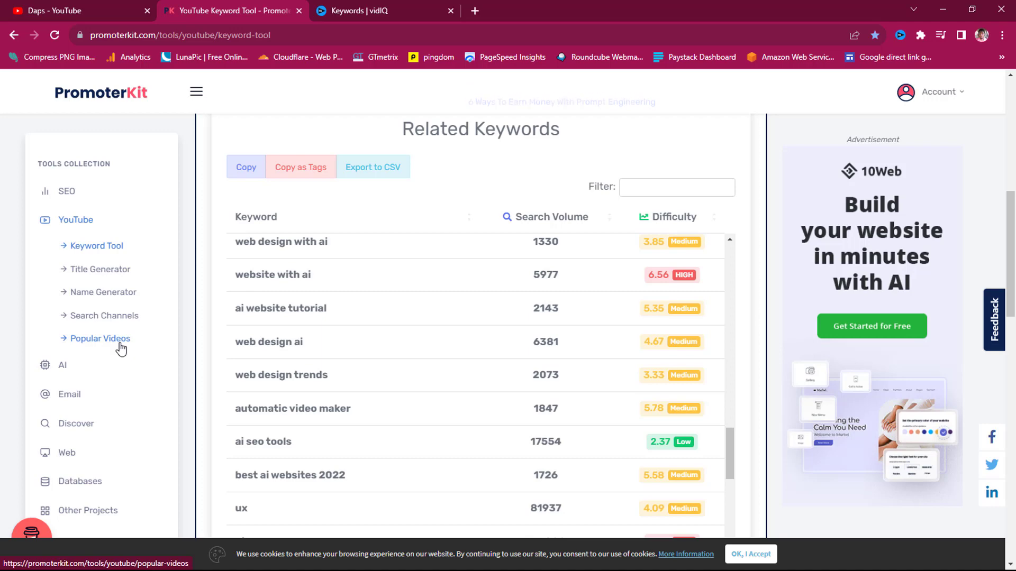
pyautogui.scroll(-2, 121, 349)
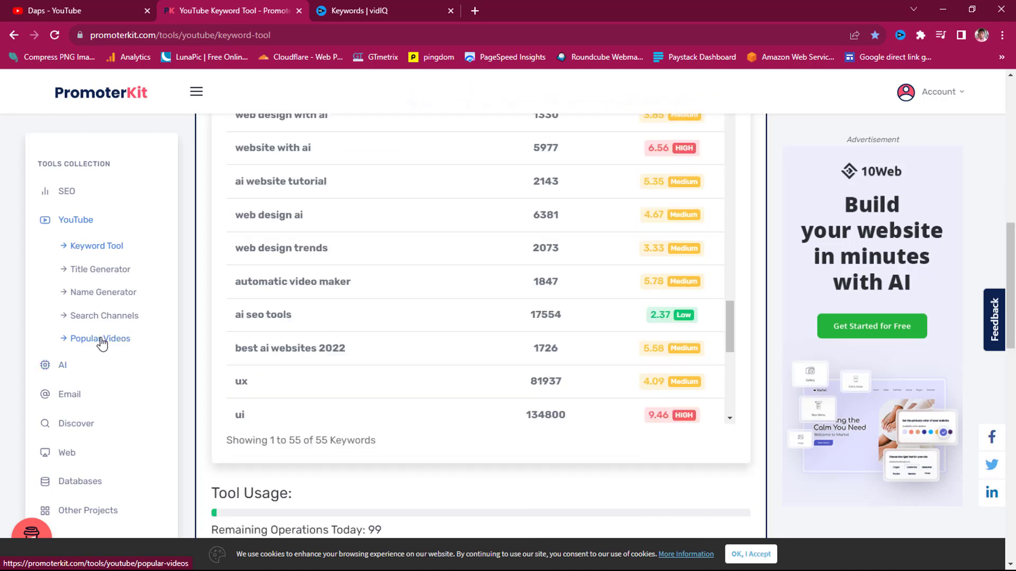
# Expand the AI, Email, Discover, Web and SEO sidebar sections and open SEO > Domain Authority
pyautogui.click(74, 371)
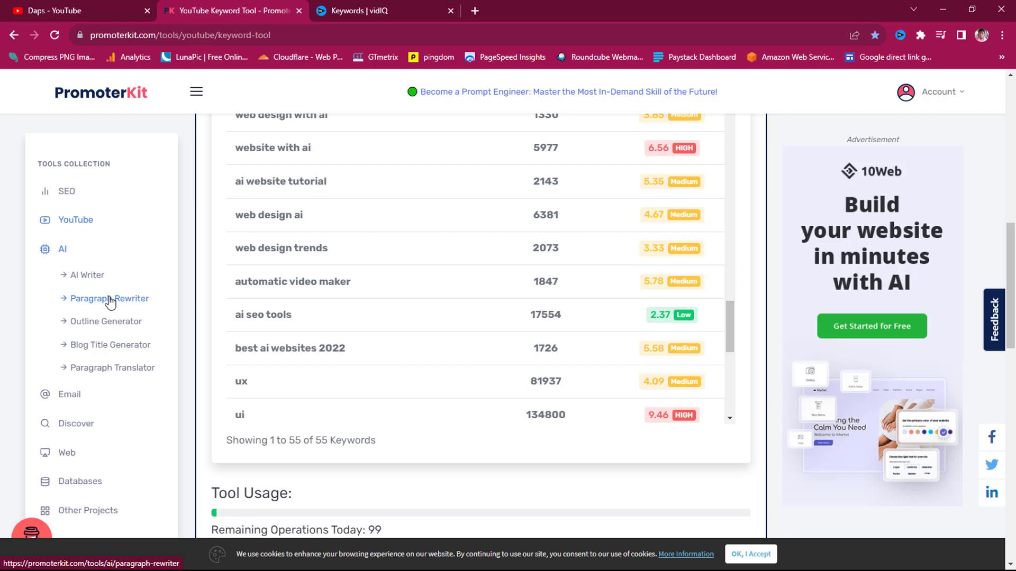
pyautogui.click(81, 395)
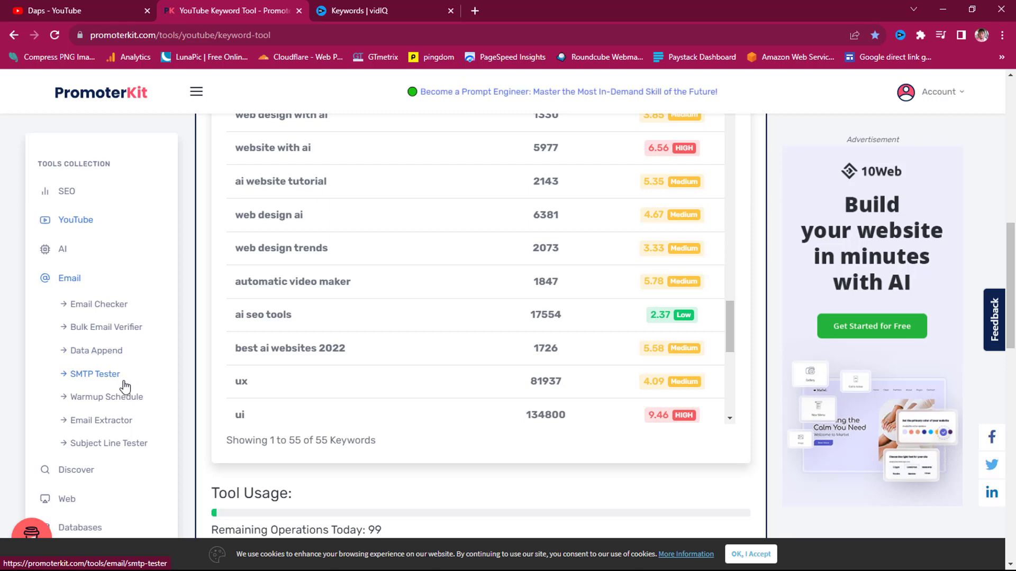
pyautogui.scroll(-1, 125, 382)
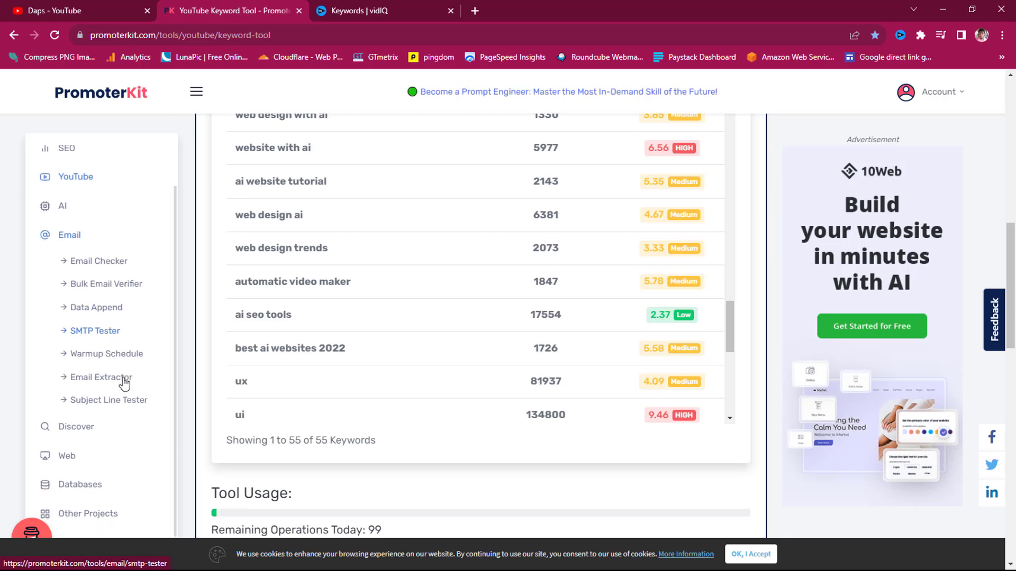
pyautogui.click(72, 433)
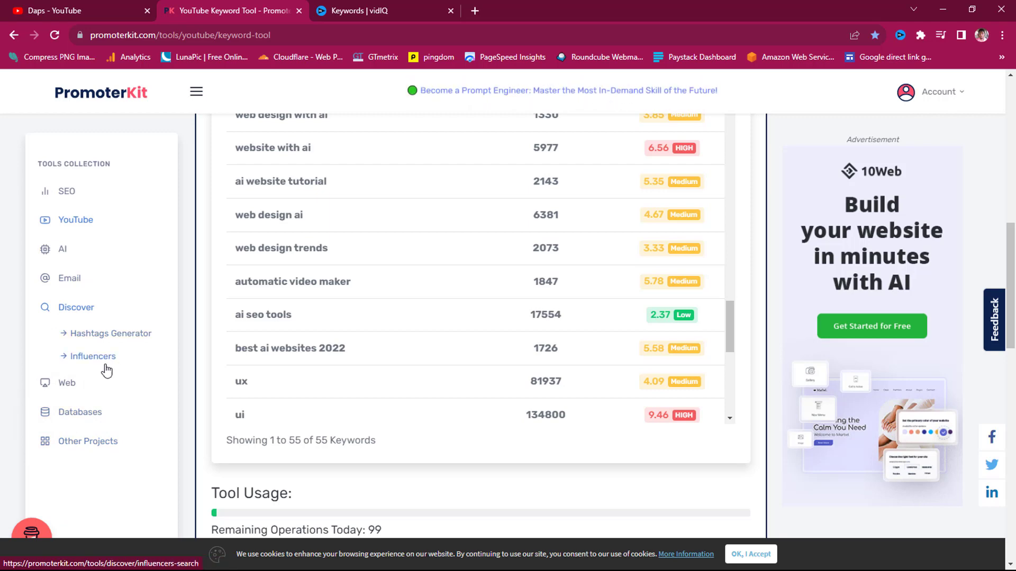
pyautogui.scroll(1, 76, 389)
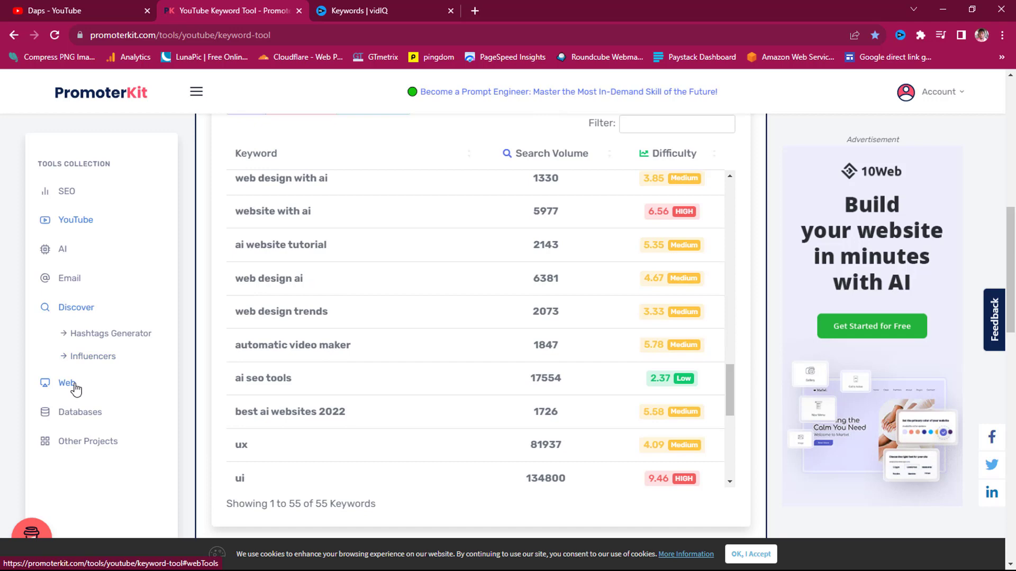
pyautogui.click(74, 386)
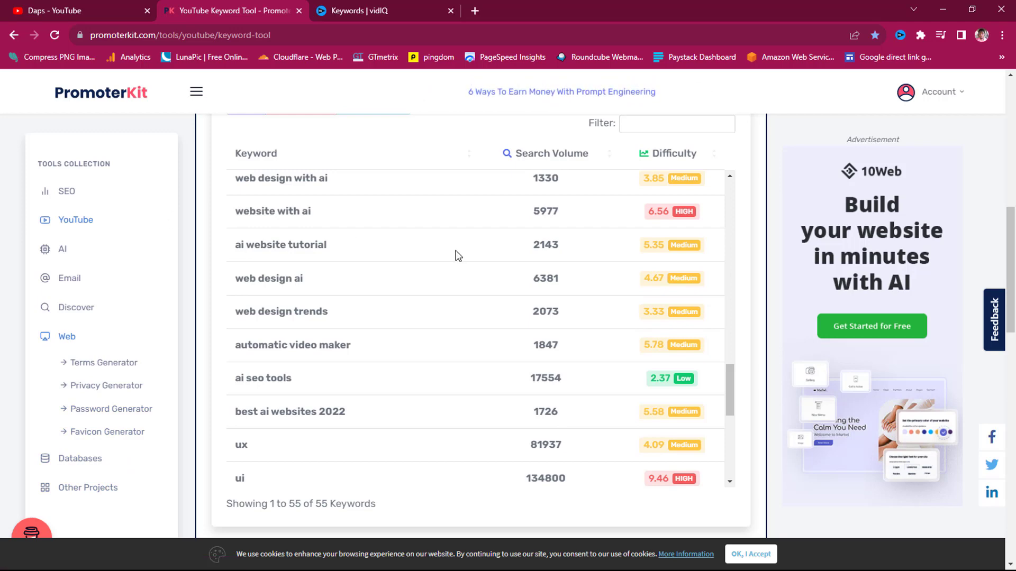
pyautogui.scroll(5, 458, 256)
pyautogui.scroll(8, 820, 298)
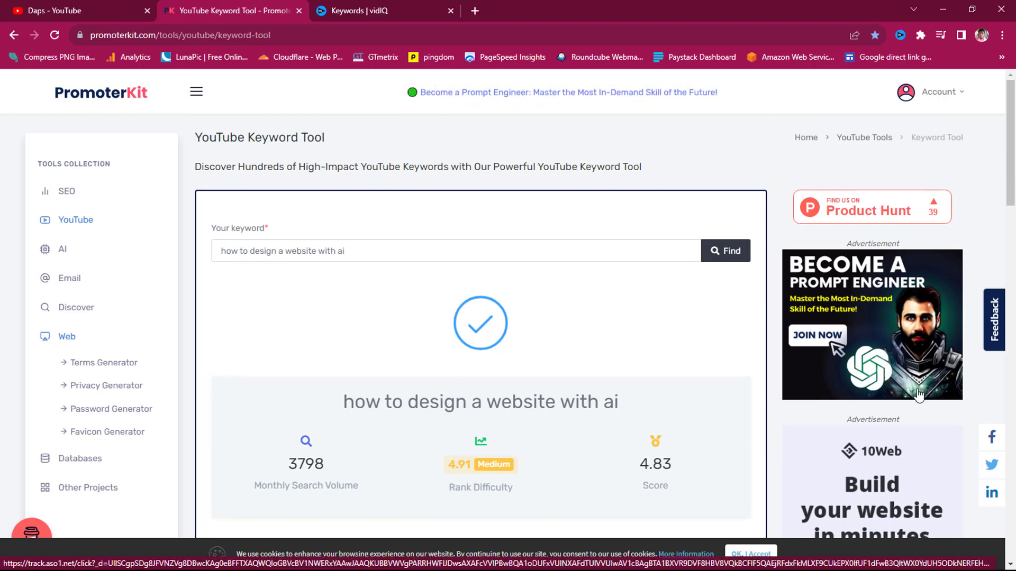
pyautogui.click(74, 193)
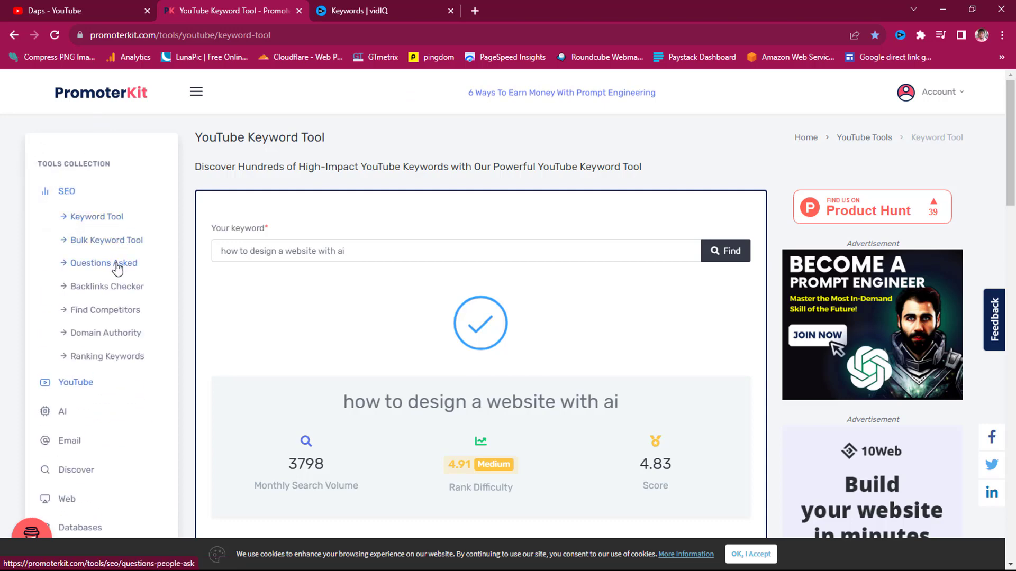
pyautogui.click(110, 336)
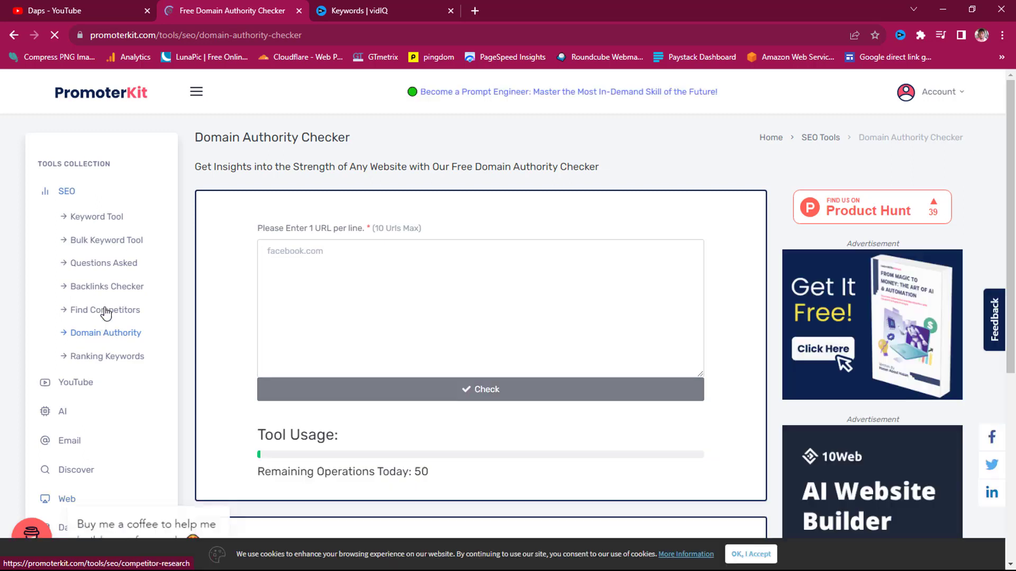
# Check the domain authority of facebook.com and review its DR 100 and PR 31 results
pyautogui.click(271, 253)
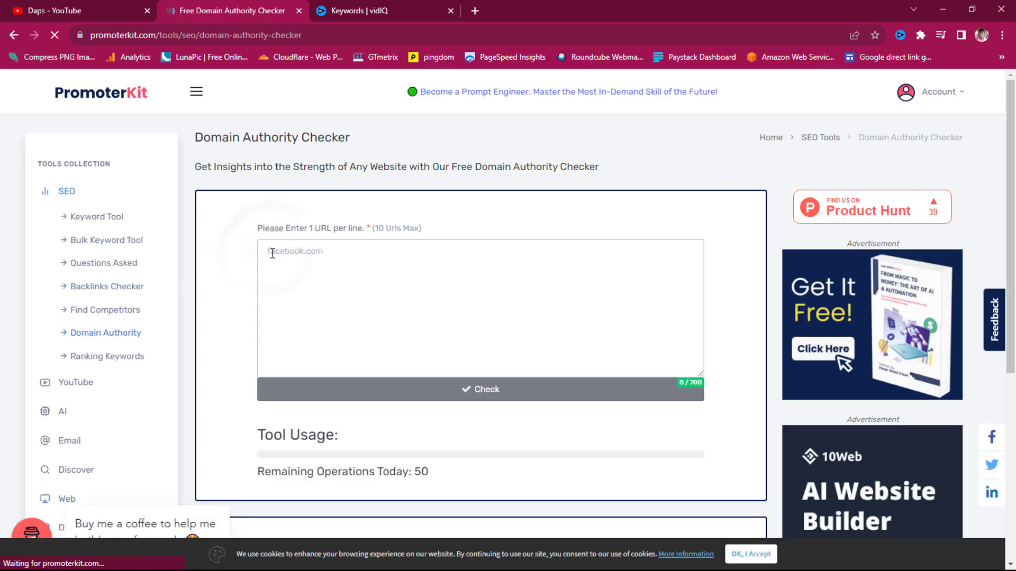
pyautogui.write('fac')
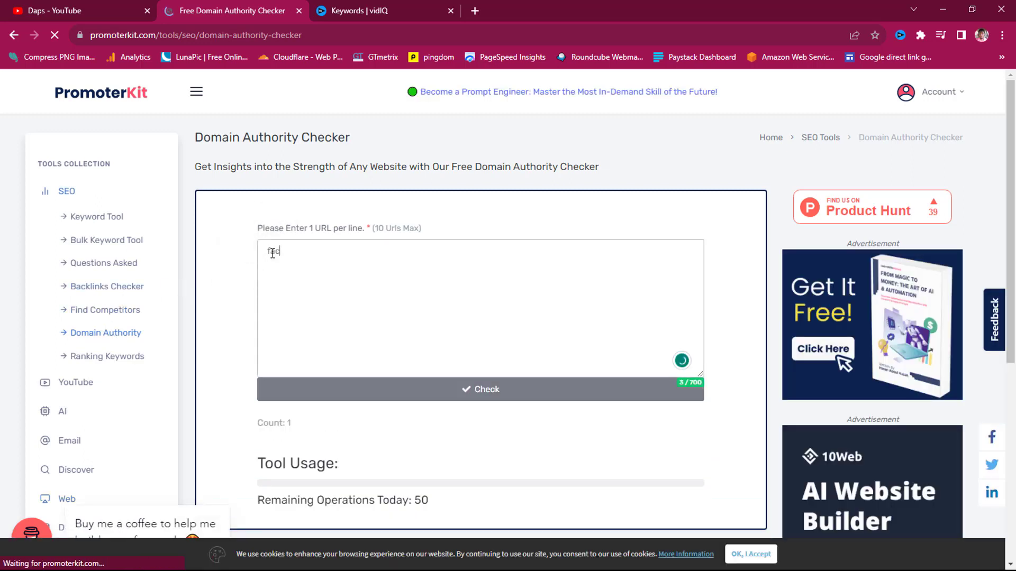
pyautogui.write('eb')
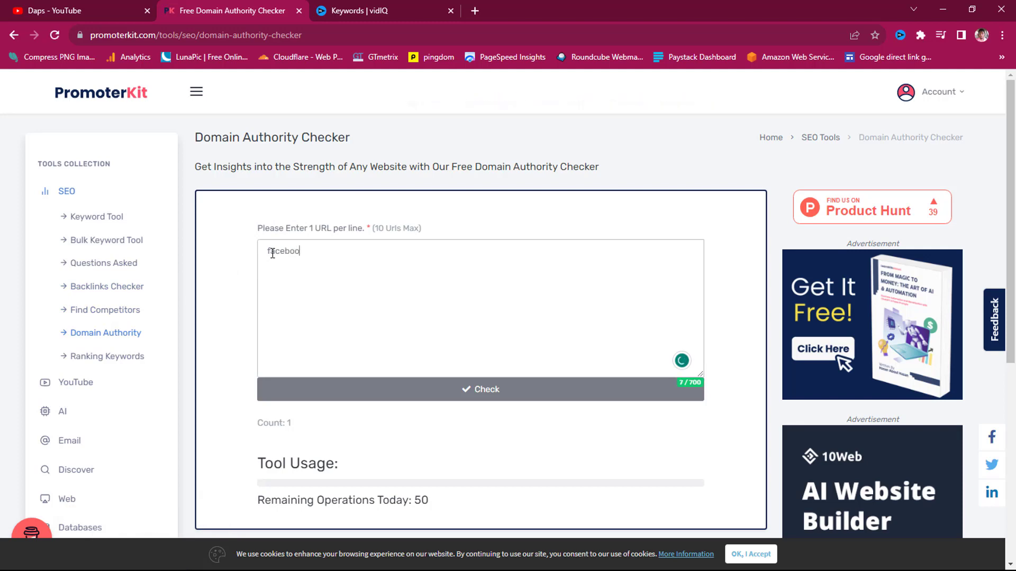
pyautogui.write('ook.com')
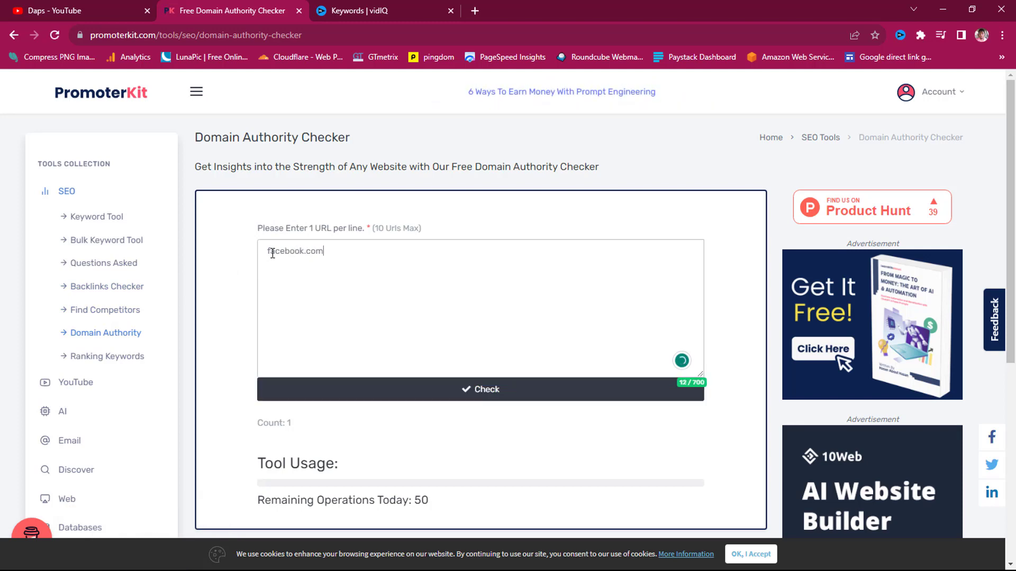
pyautogui.click(445, 395)
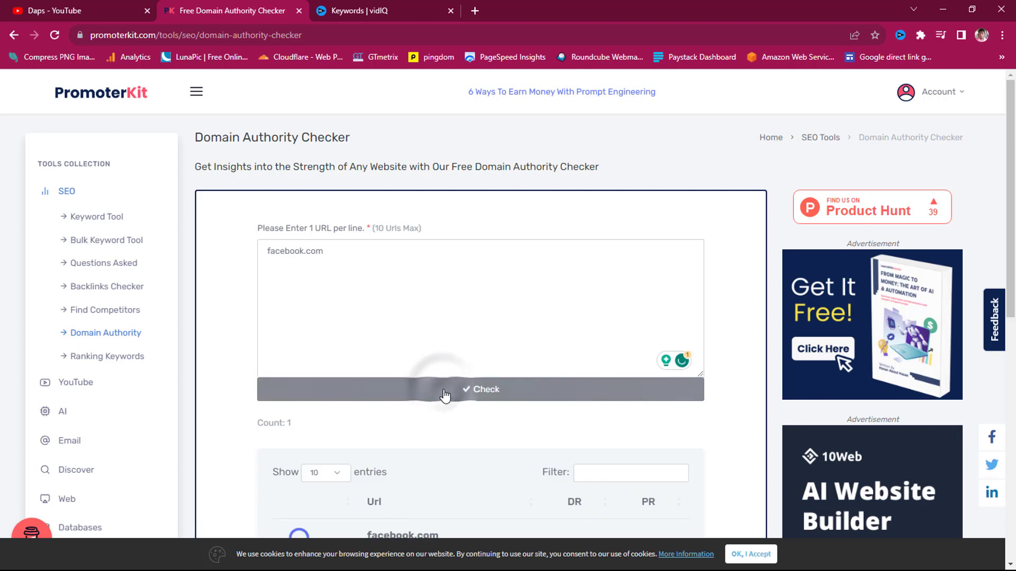
pyautogui.scroll(-3, 444, 394)
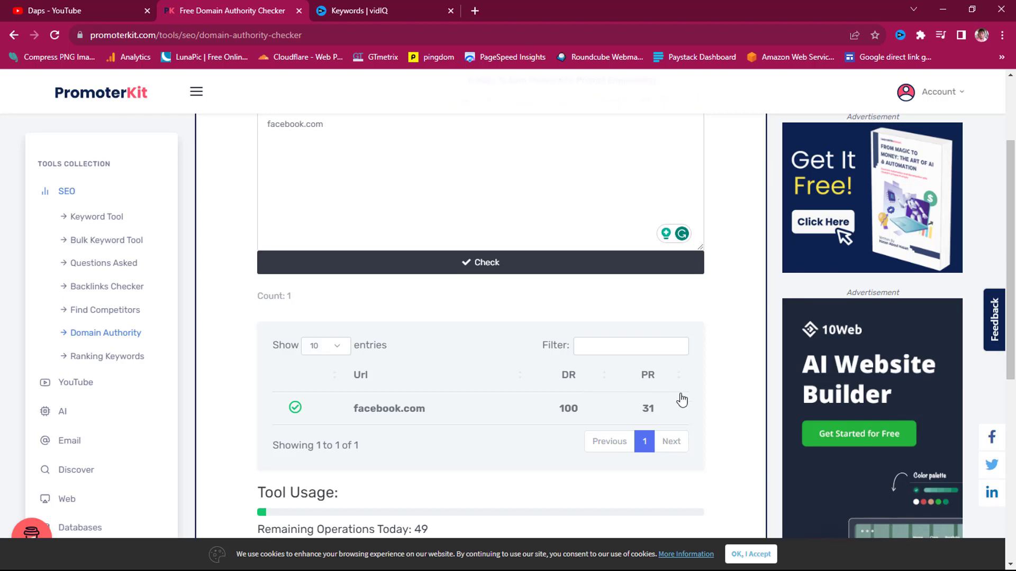
pyautogui.scroll(-4, 568, 408)
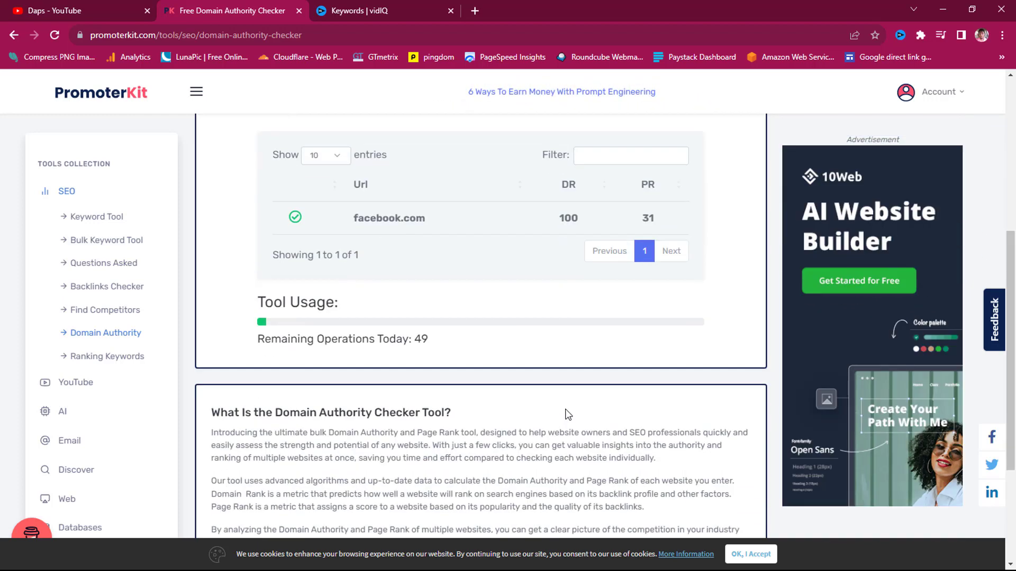
pyautogui.scroll(2, 568, 415)
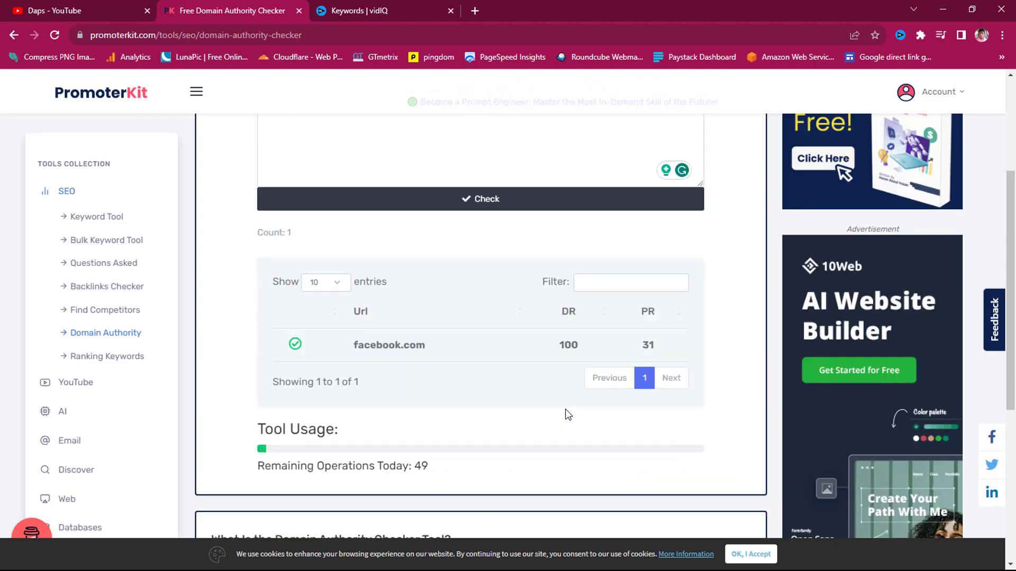